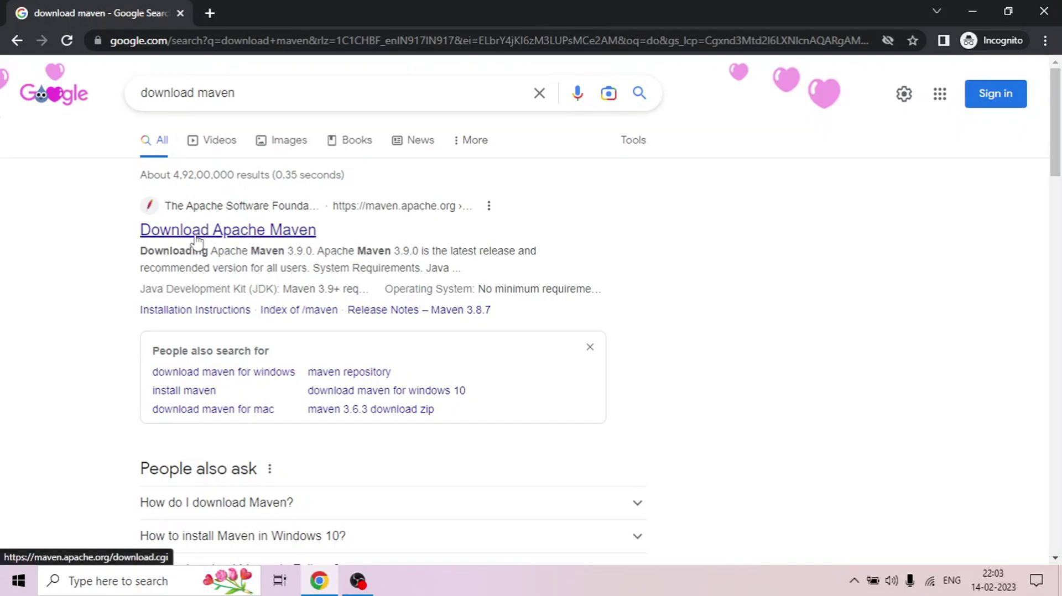
Open the Download Apache Maven search result in a new tab and download the binary zip archive apache-maven-3.9.0-bin.zip.
middle_click(260, 238)
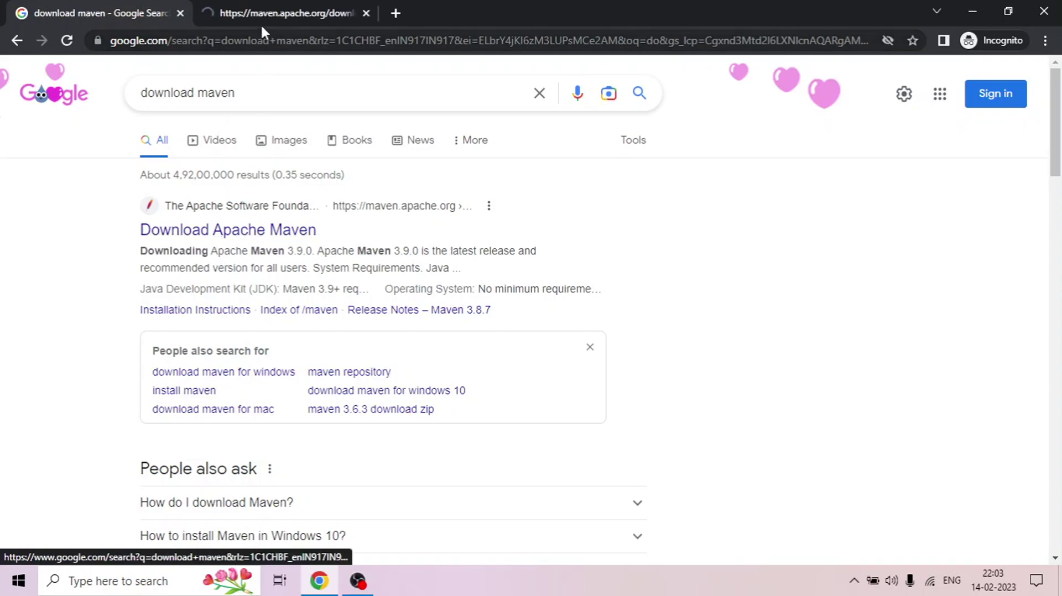
click(260, 13)
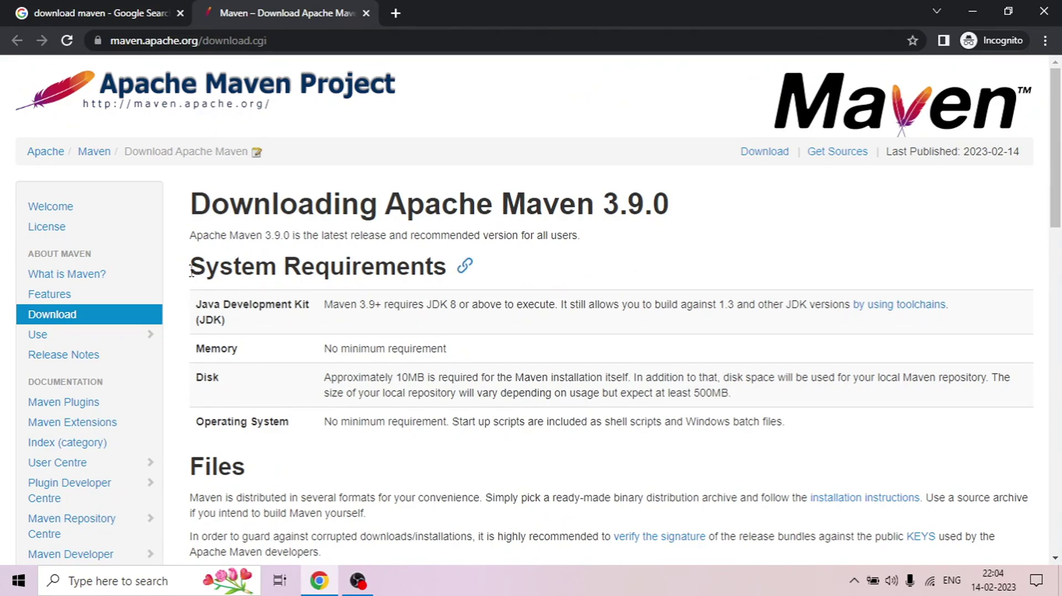
drag(184, 276, 443, 267)
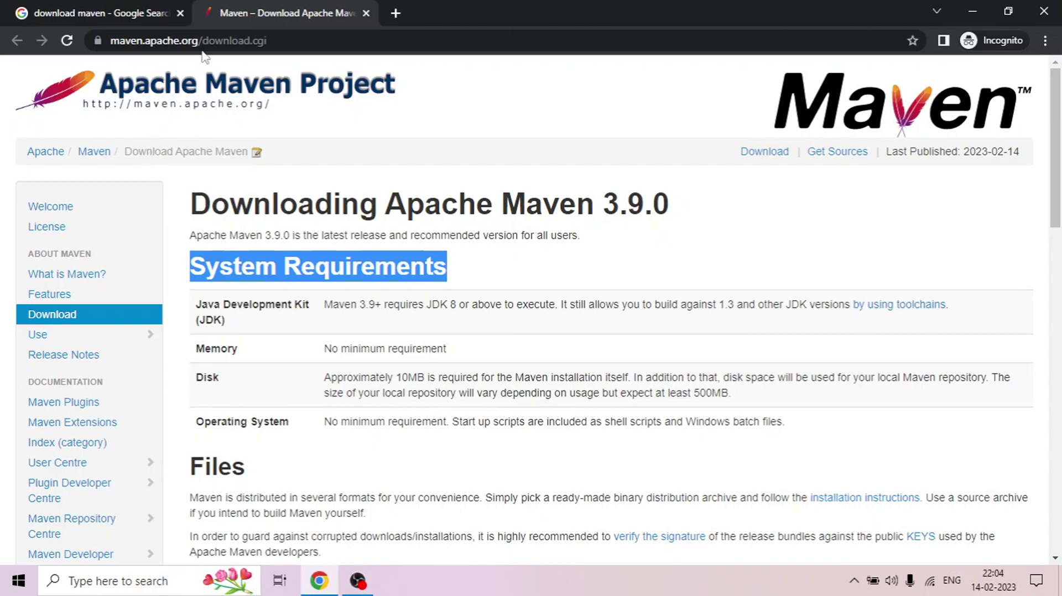
scroll(304, 201, down, 4)
scroll(303, 201, up, 1)
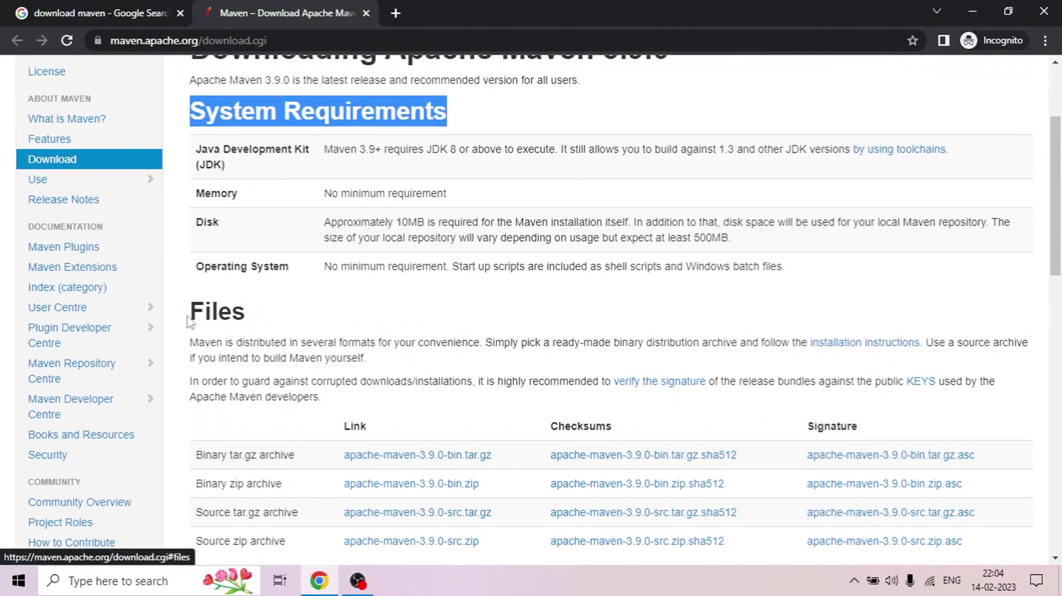
scroll(445, 288, down, 1)
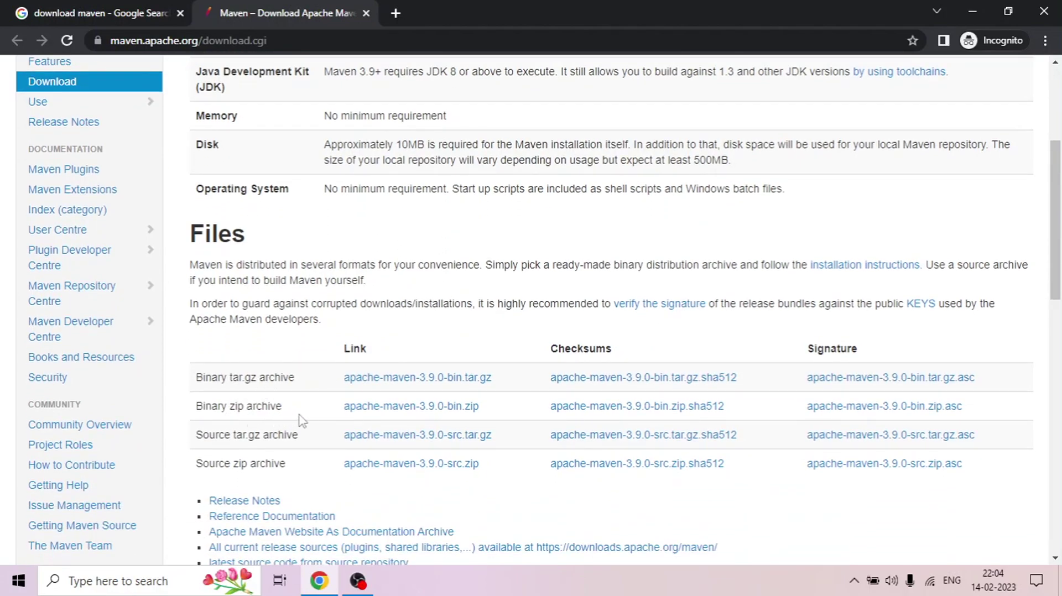
click(385, 409)
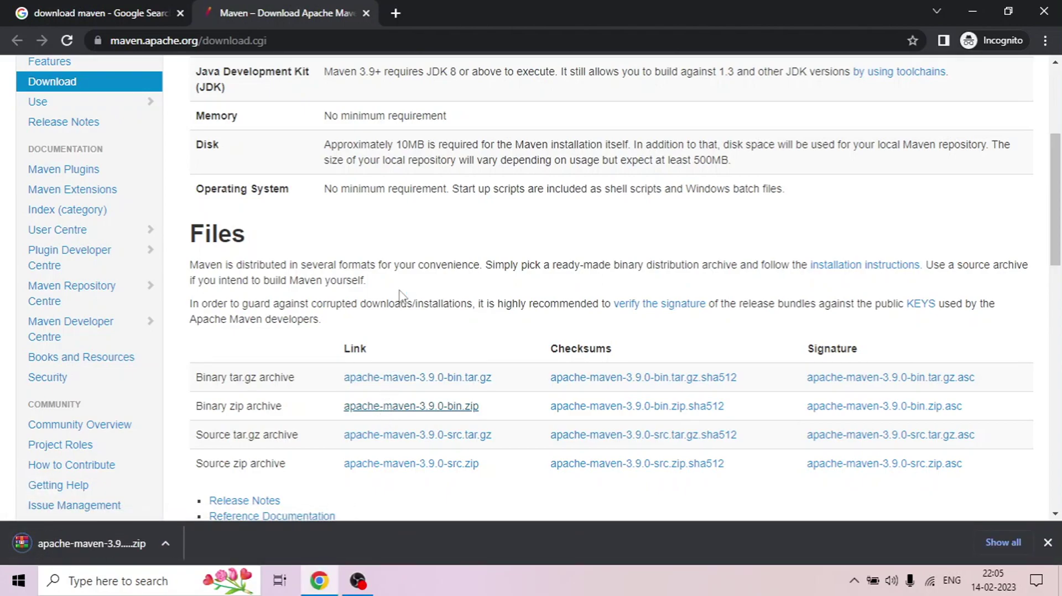
Show the downloaded Maven zip in its folder and extract it into a subfolder named apache-maven-3.9.0-bin.
right_click(88, 546)
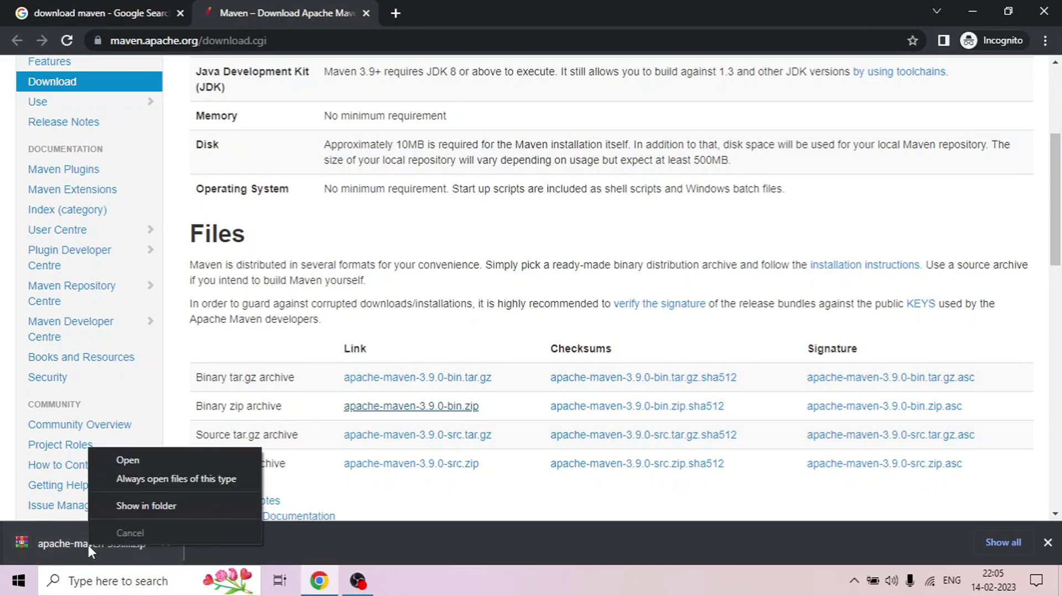
click(135, 504)
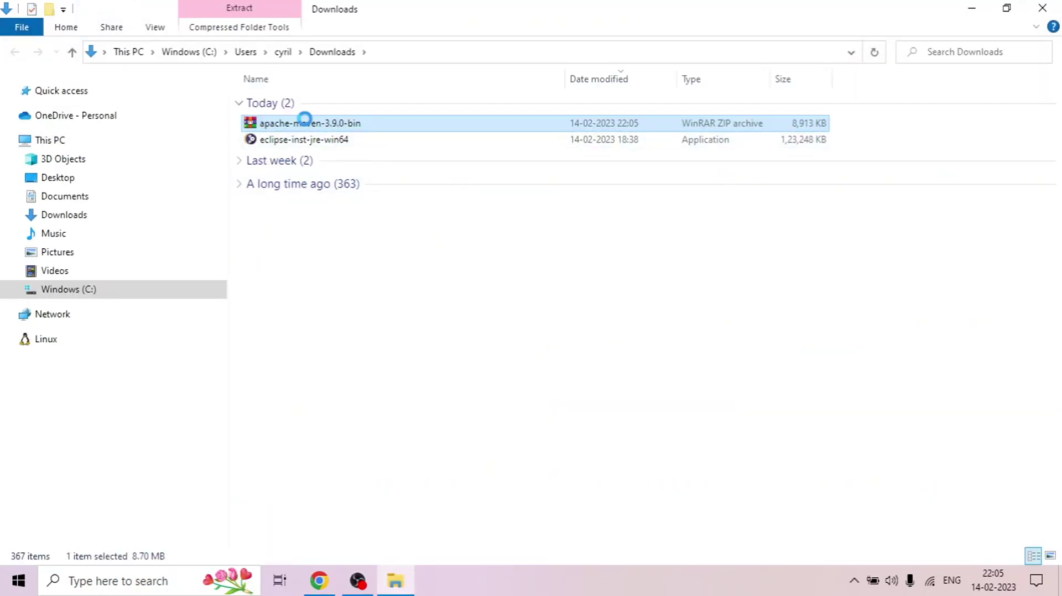
right_click(307, 124)
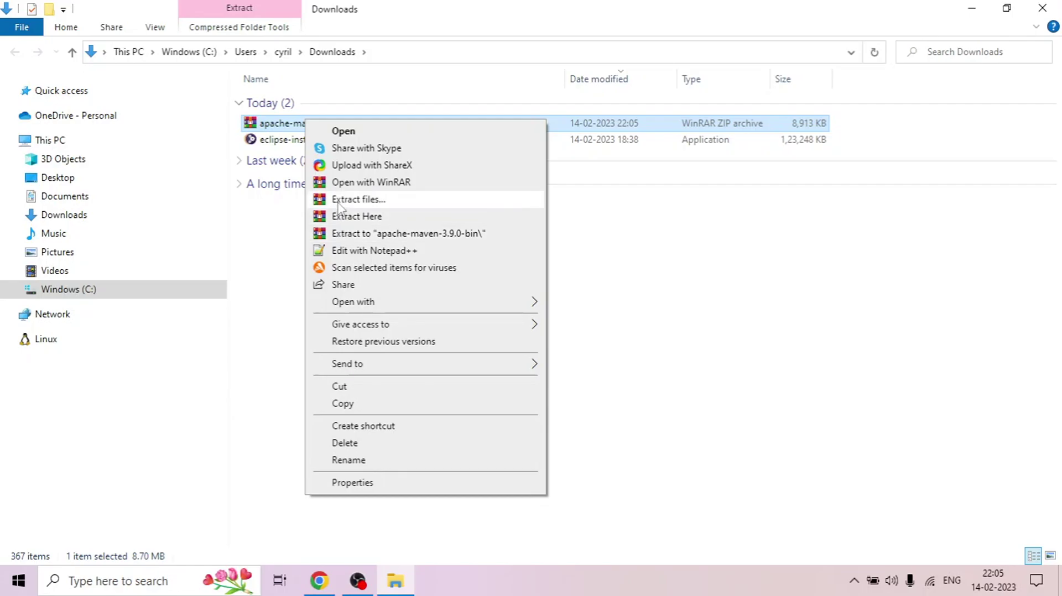
click(340, 234)
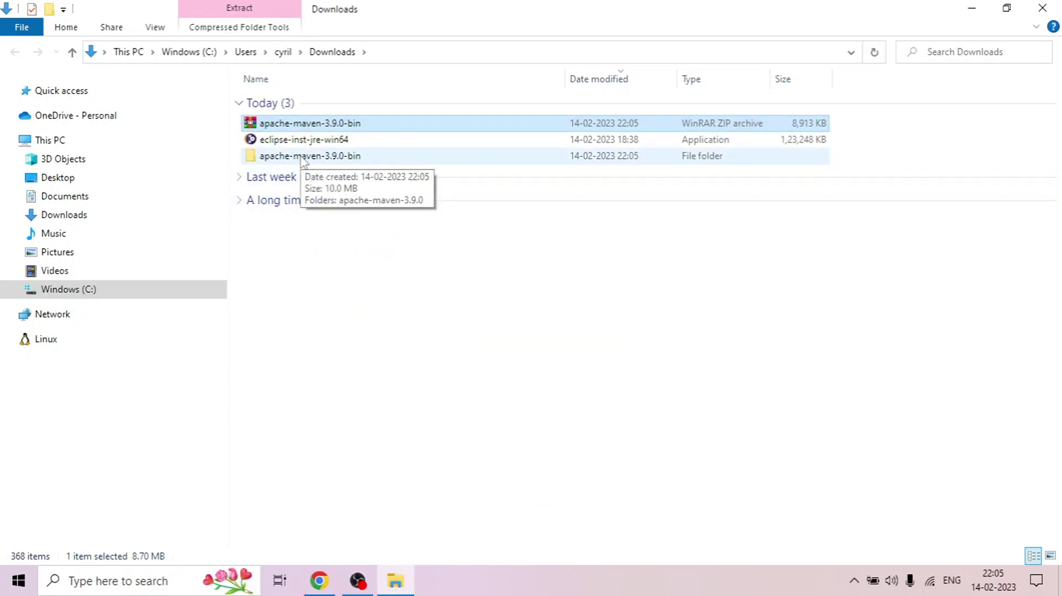
Move the extracted apache-maven-3.9.0-bin folder from Downloads to C:\Program Files.
right_click(303, 157)
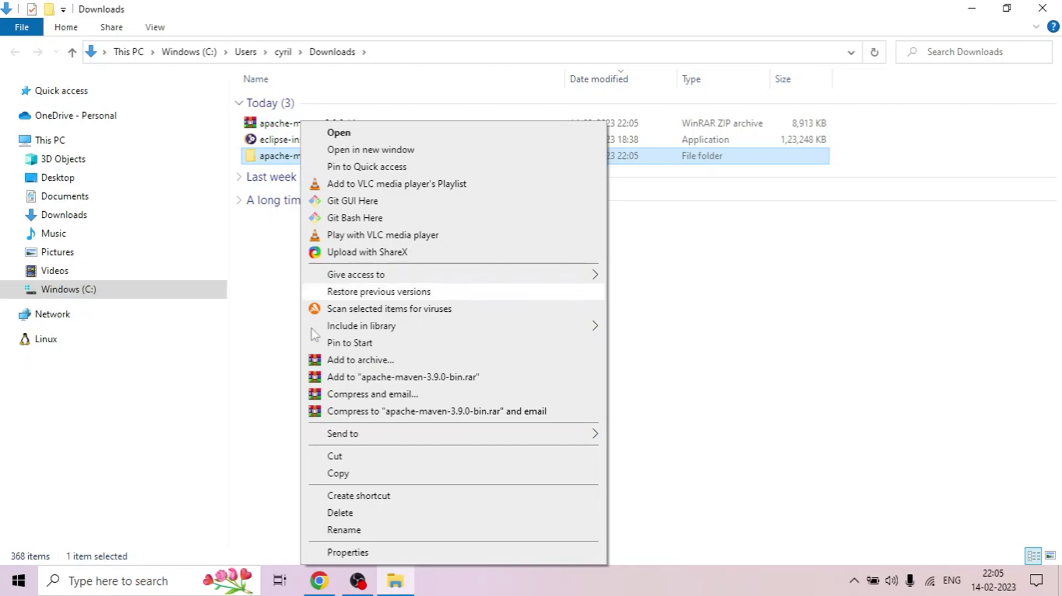
click(335, 456)
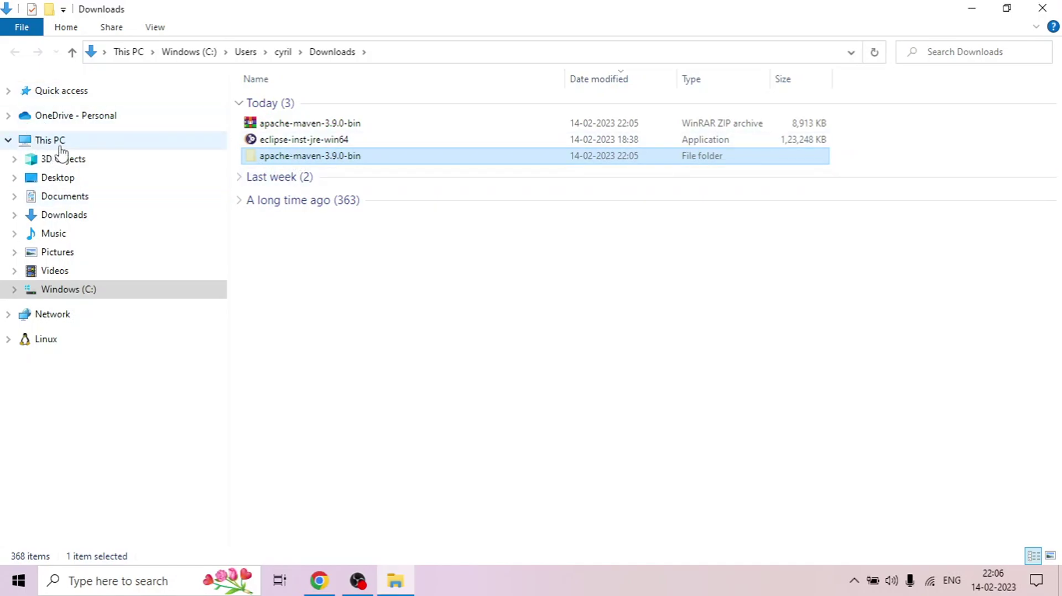
click(57, 290)
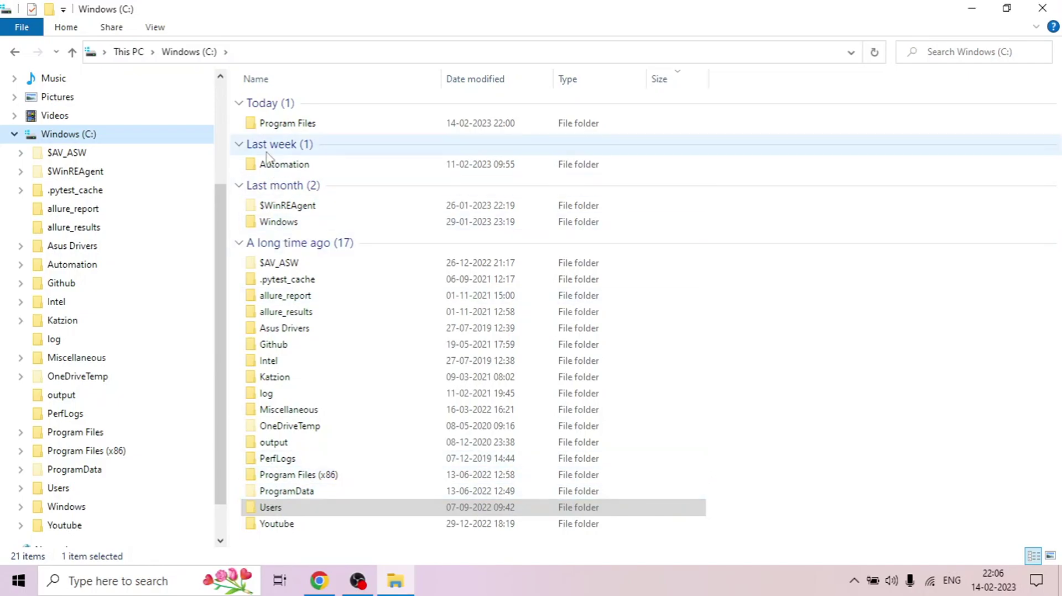
double_click(278, 126)
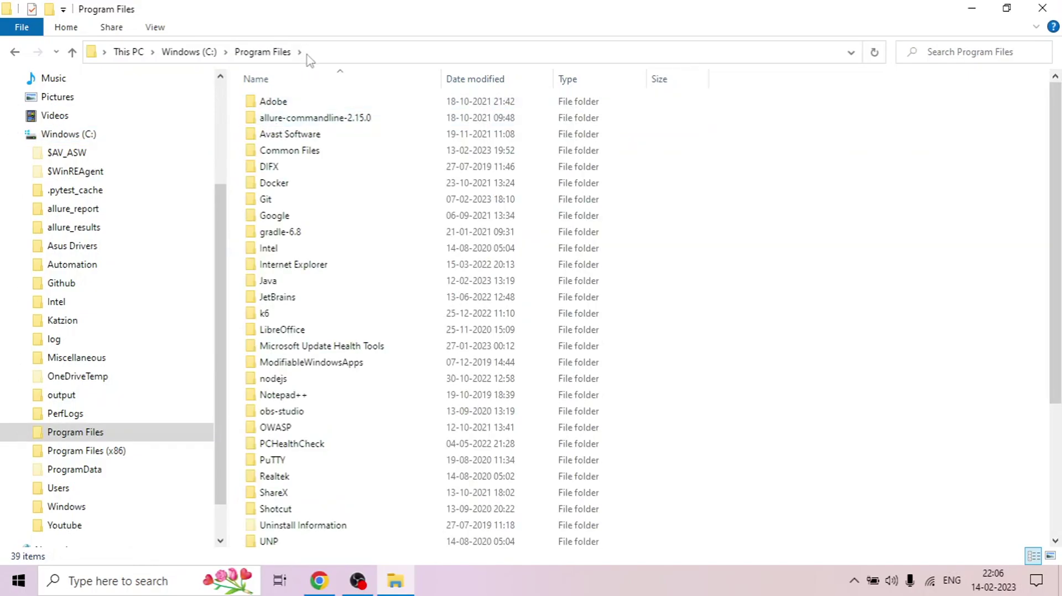
right_click(710, 196)
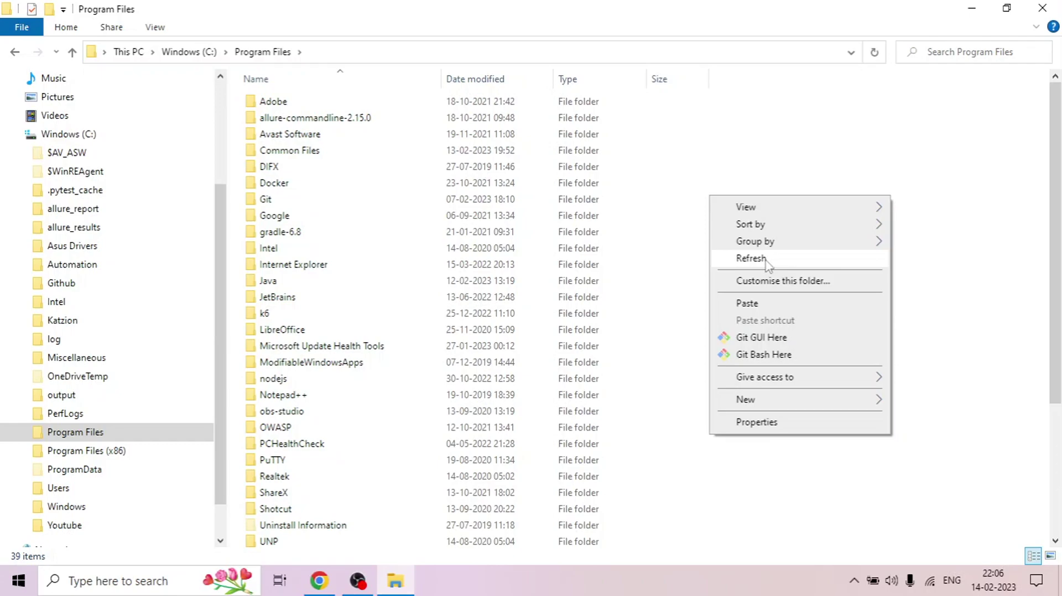
click(748, 303)
click(506, 188)
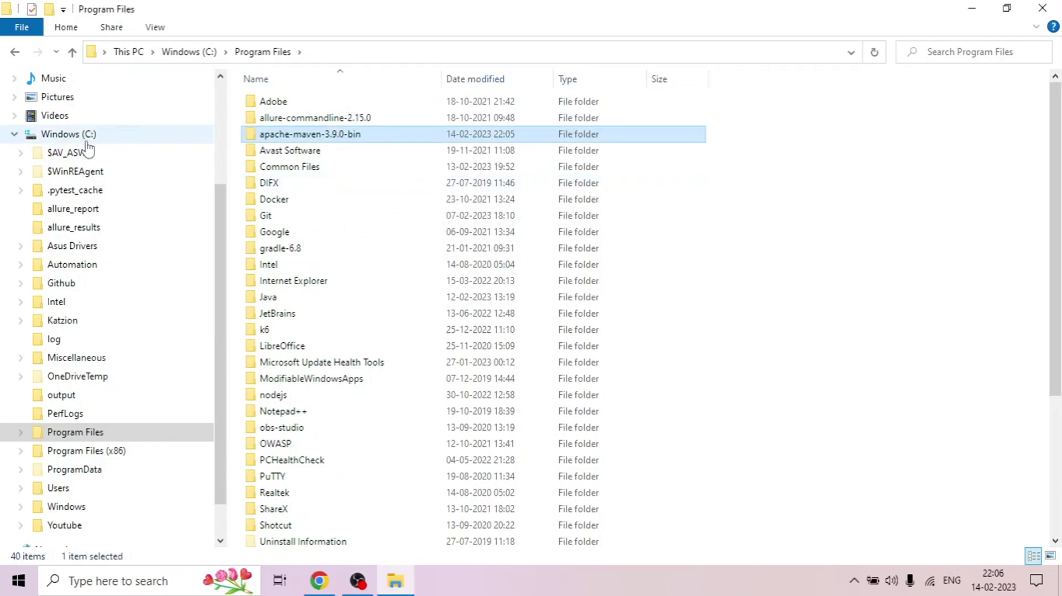
click(13, 135)
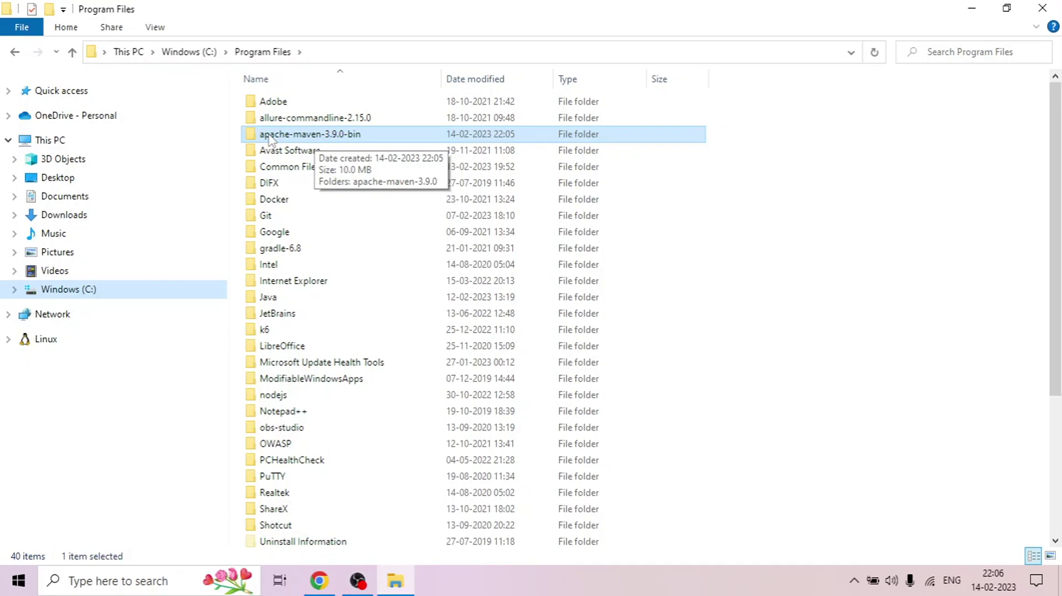
Open Command Prompt, check the Maven installation with "mvn -v", and minimize the window.
click(95, 590)
text(cmd)
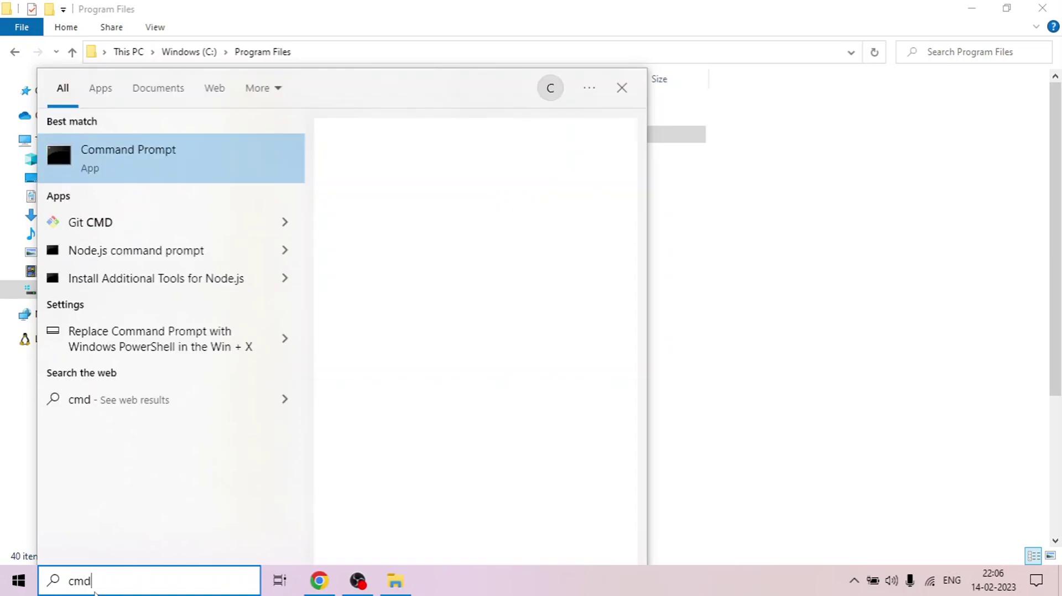
key(Return)
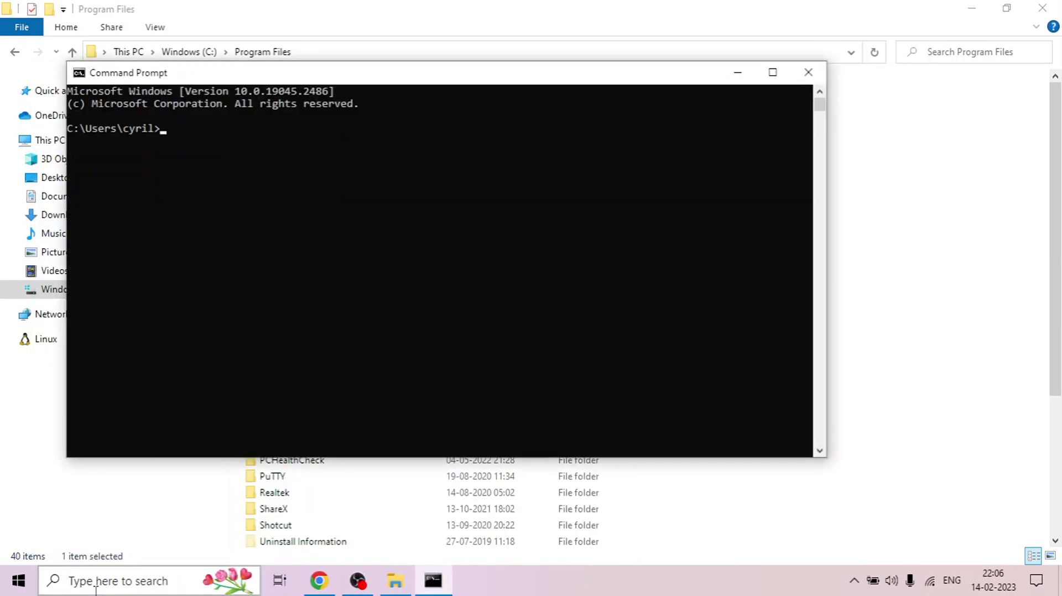
text(mvn -v)
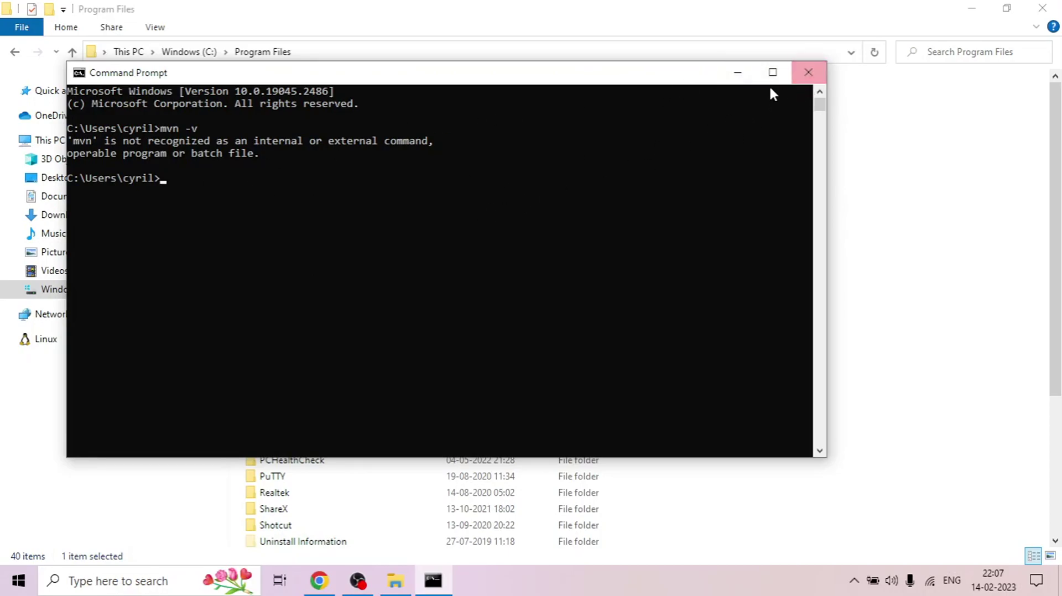
click(738, 73)
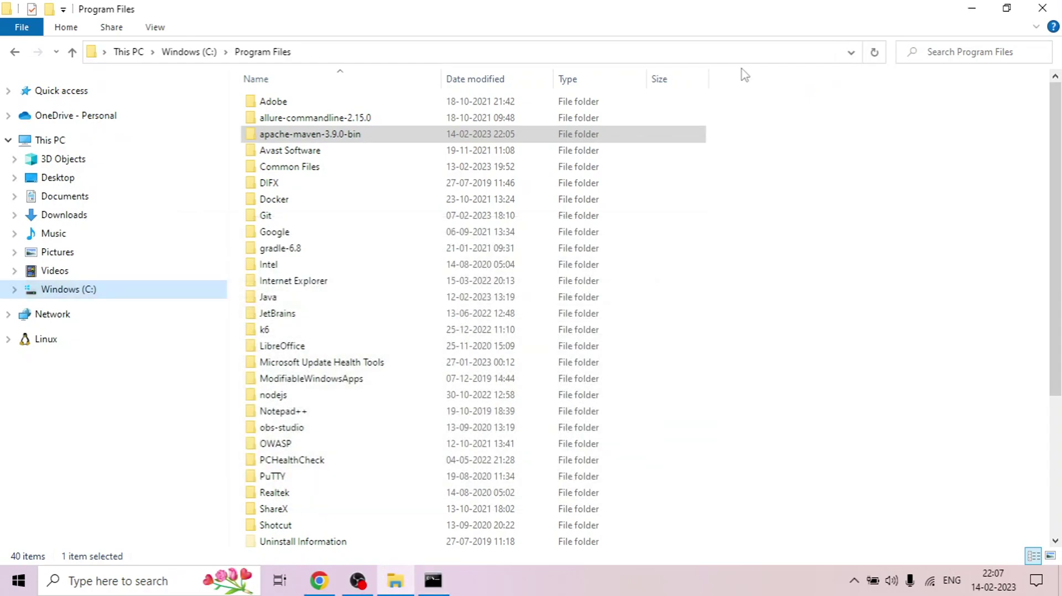
Open the inner apache-maven-3.9.0 folder and copy its full path, C:\Program Files\apache-maven-3.9.0-bin\apache-maven-3.9.0.
double_click(316, 139)
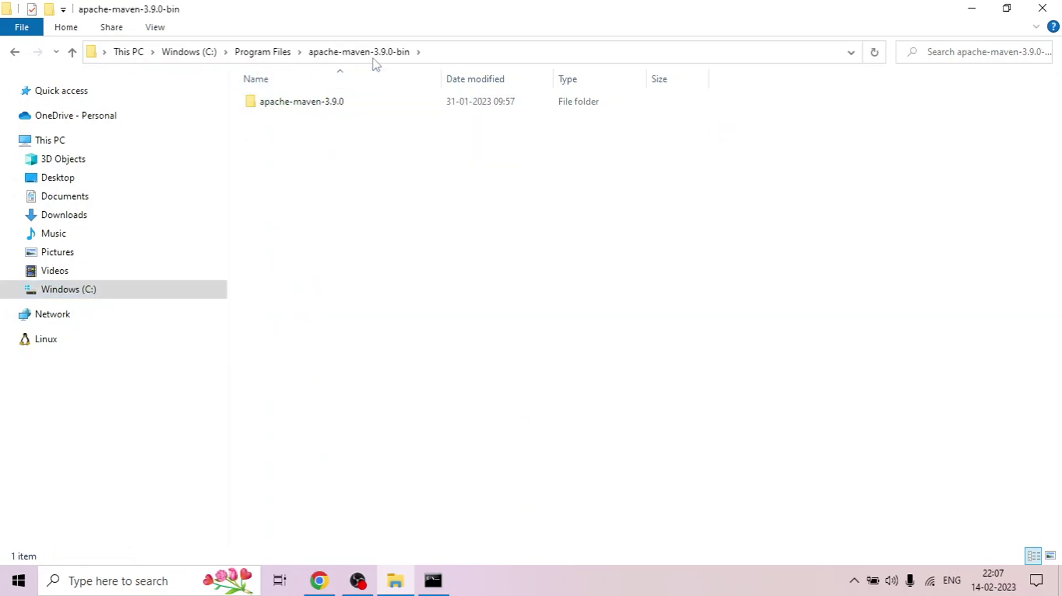
double_click(310, 102)
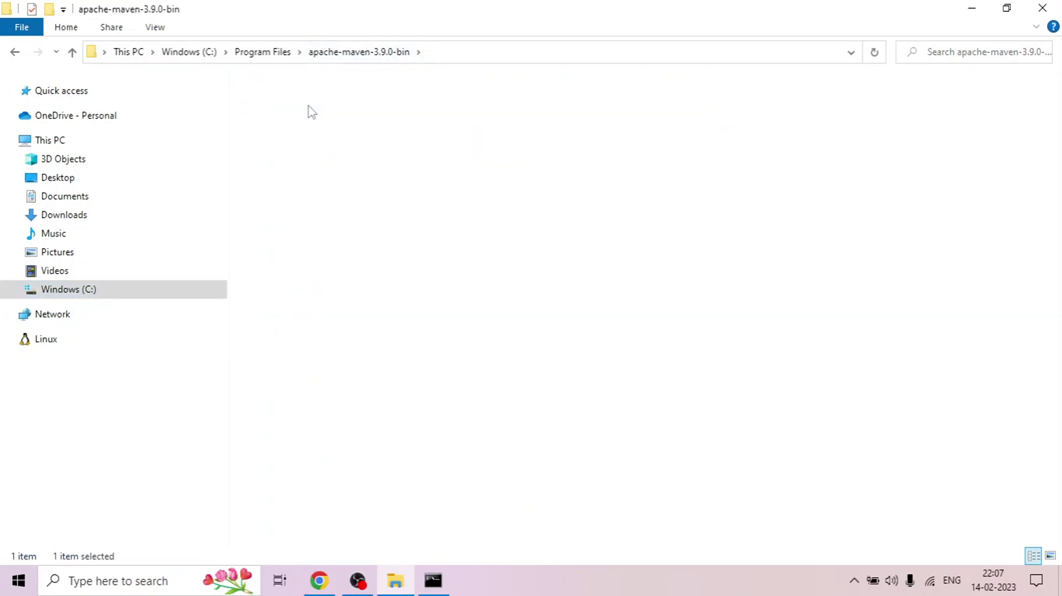
click(576, 52)
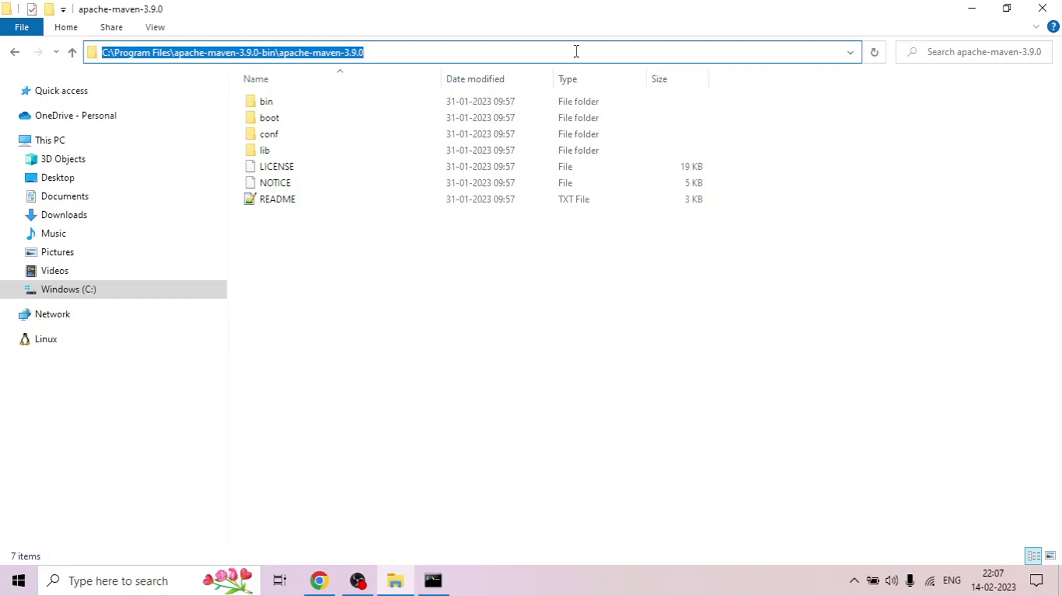
Search Windows for the system environment variables settings and open the Environment Variables dialog.
click(131, 587)
text(s)
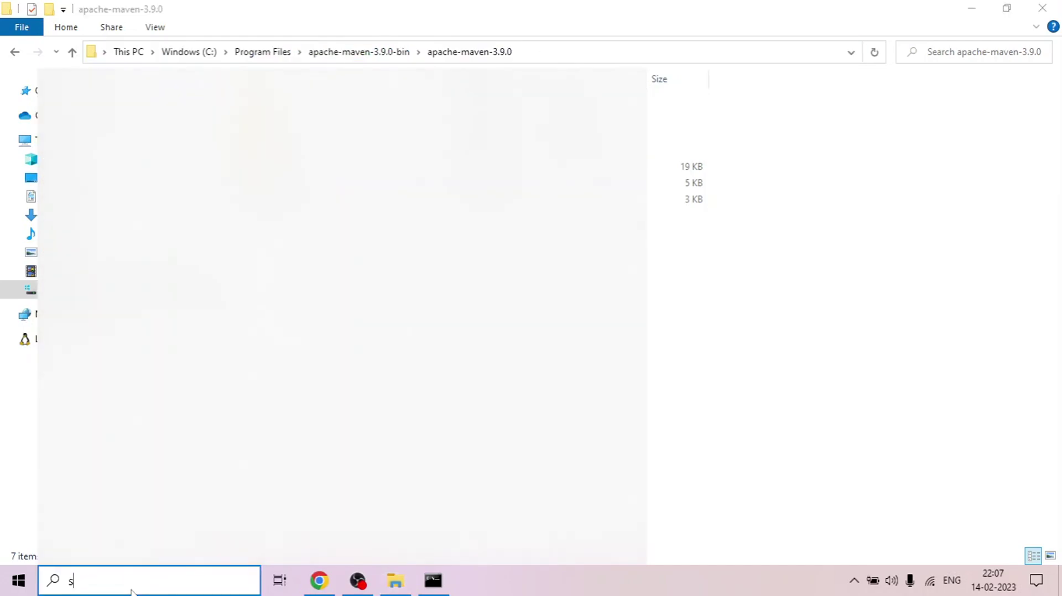
text(ys)
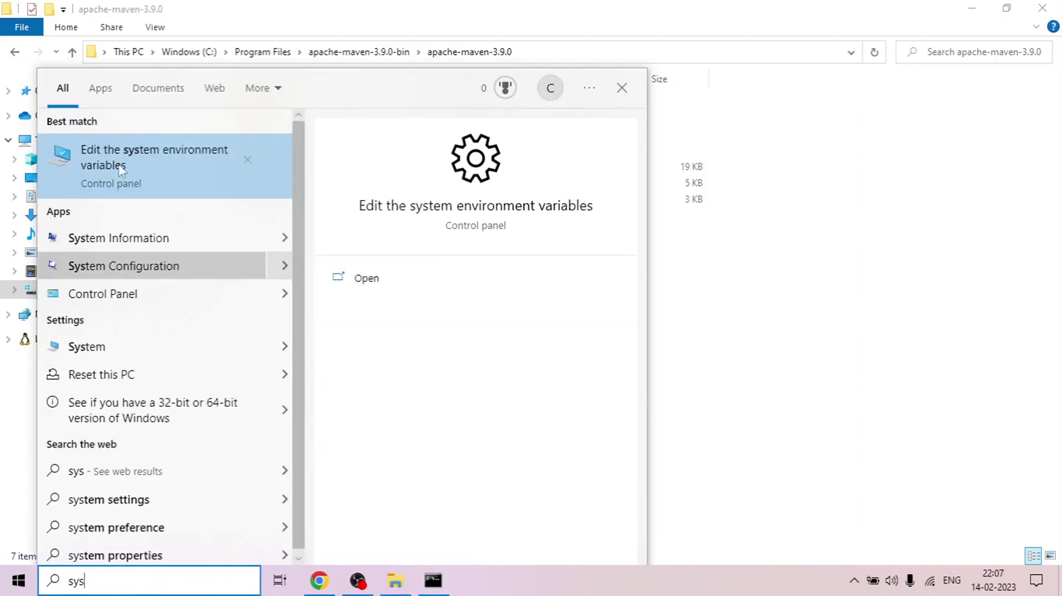
click(112, 161)
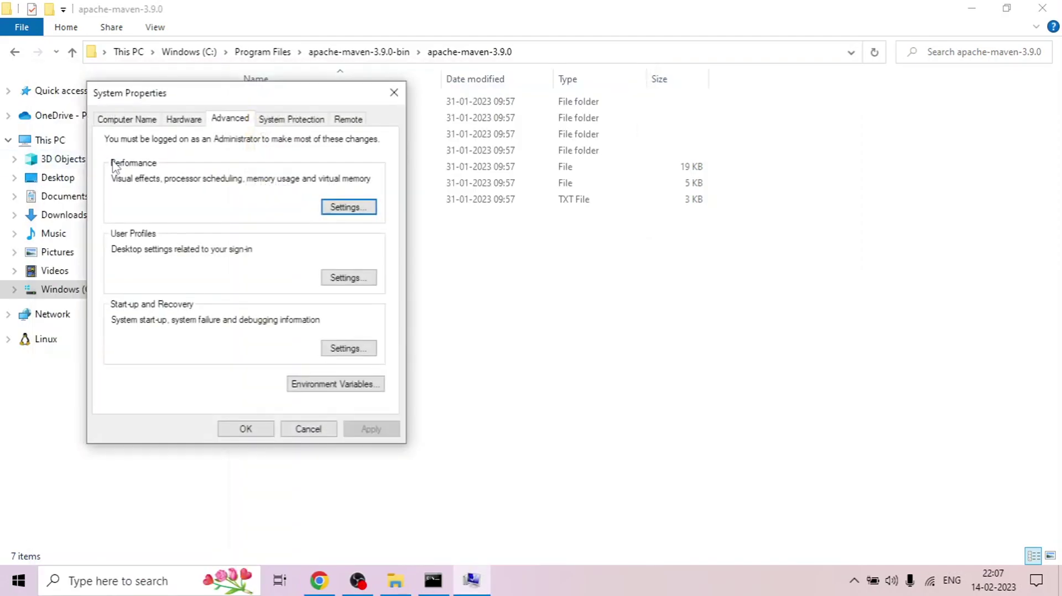
click(316, 386)
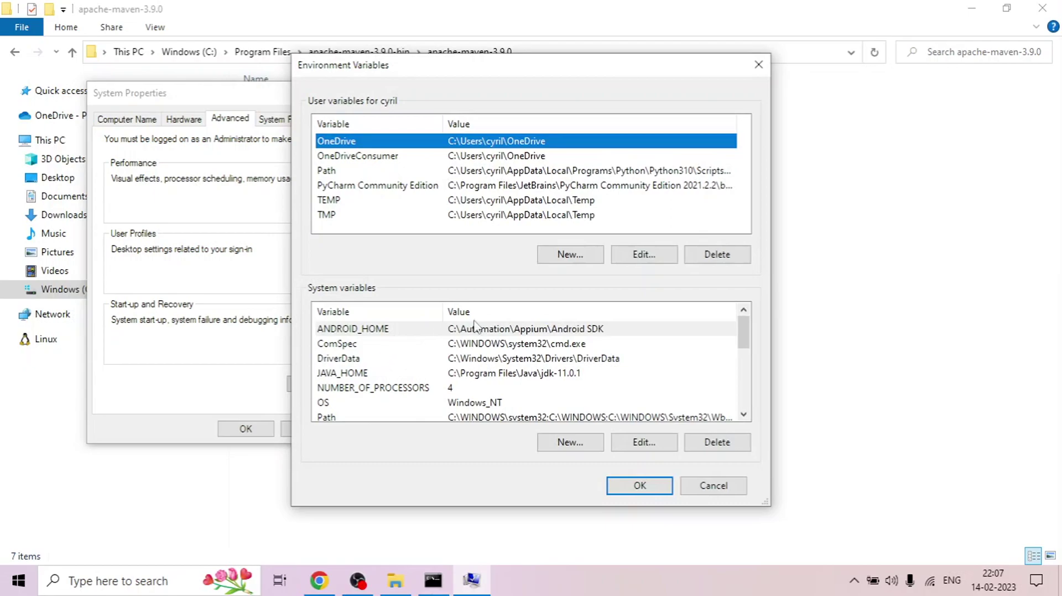
Create a system variable MAVEN_HOME with the value C:\Program Files\apache-maven-3.9.0-bin\apache-maven-3.9.0.
click(575, 446)
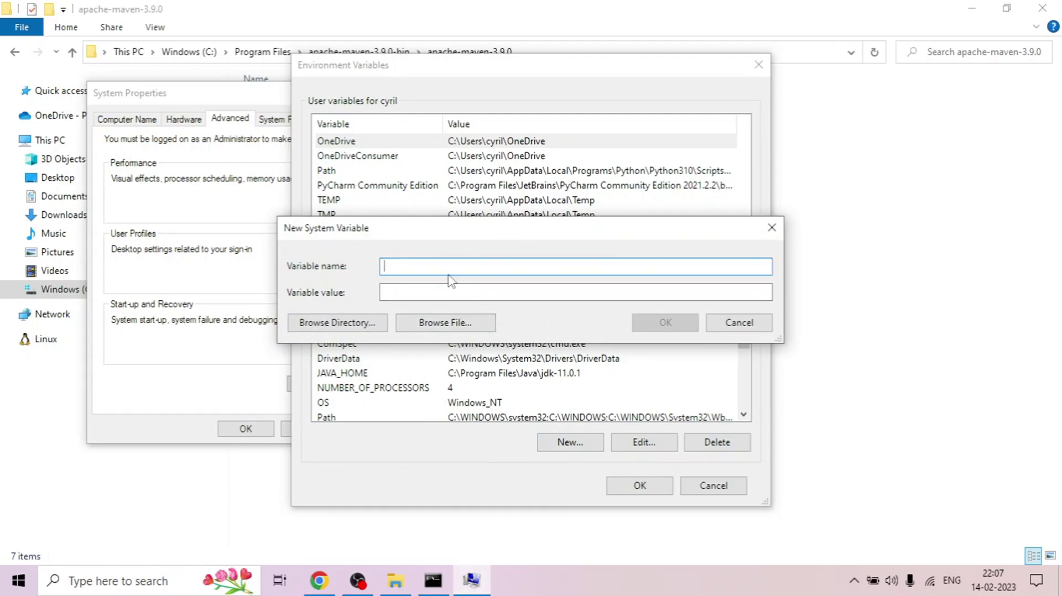
text(MA)
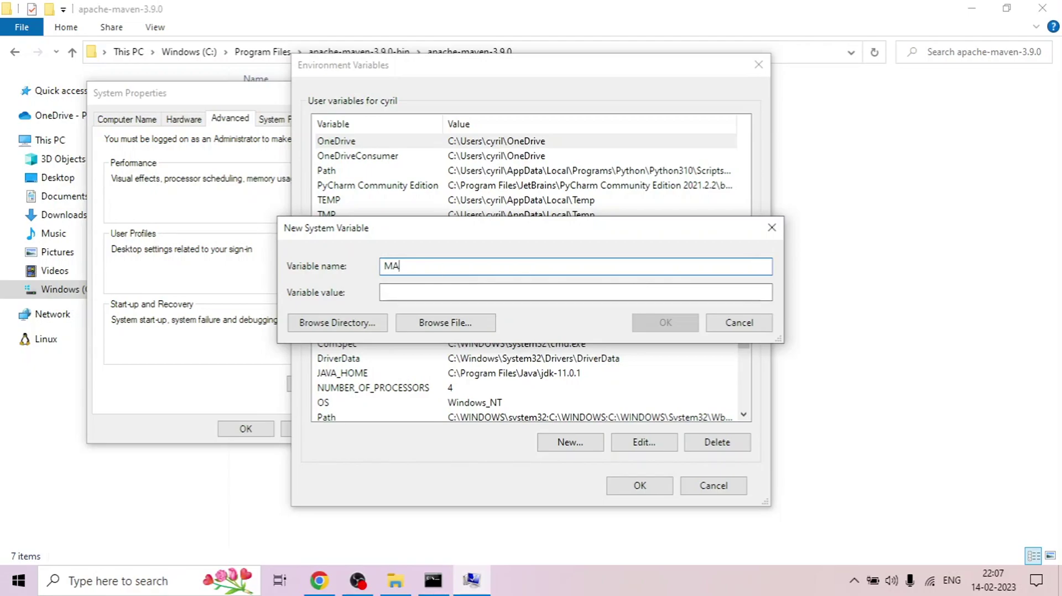
text(VEN_)
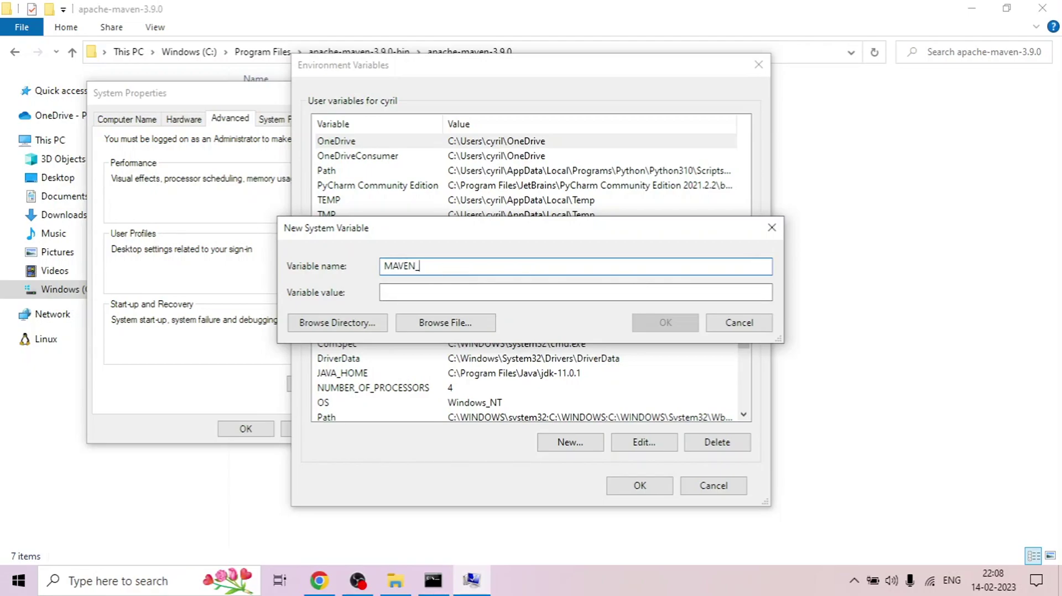
text(HOME)
click(430, 291)
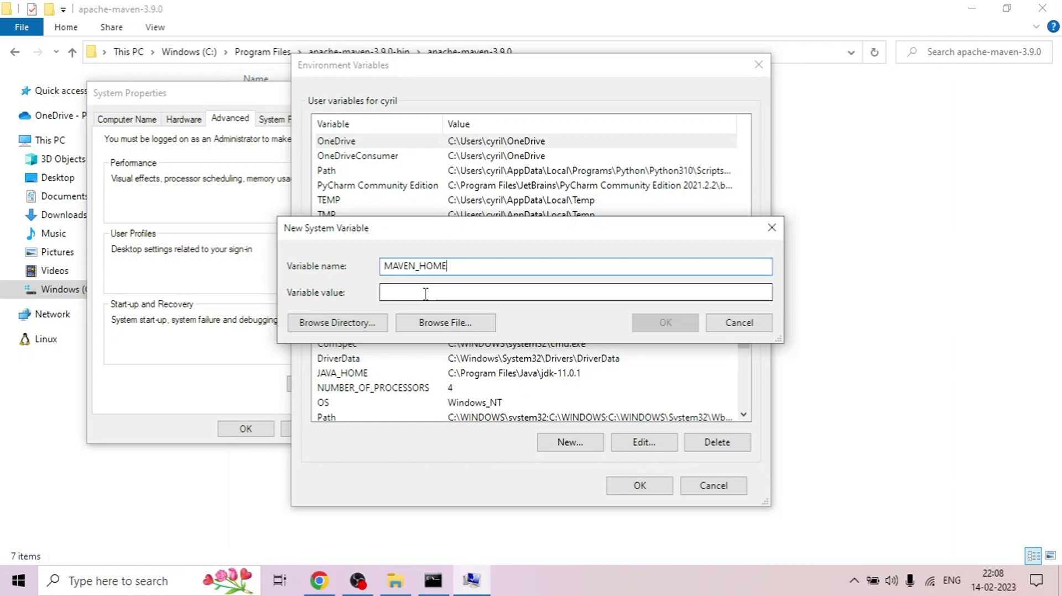
right_click(426, 294)
click(466, 362)
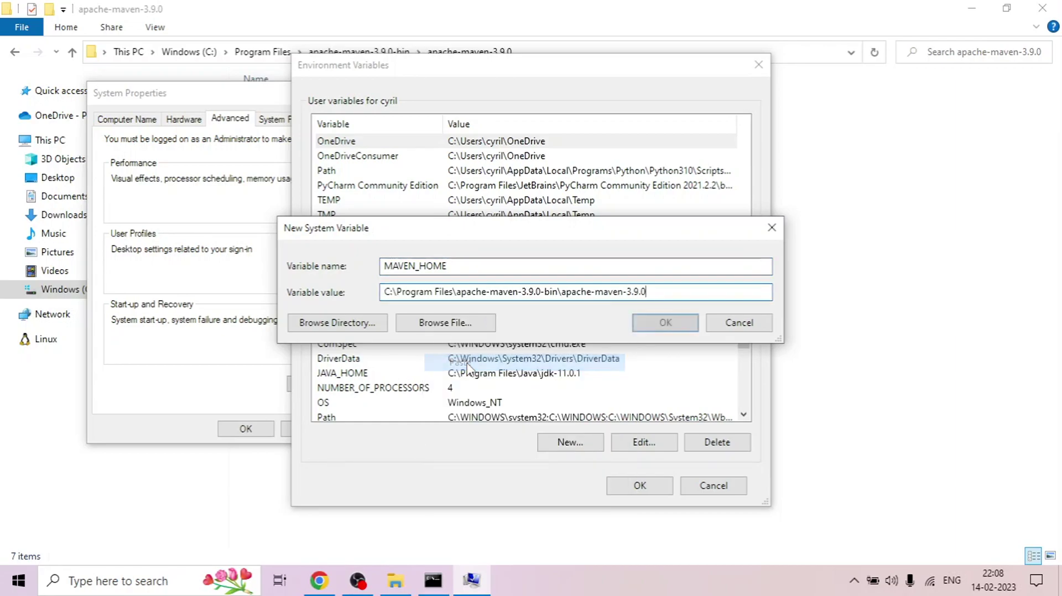
click(665, 323)
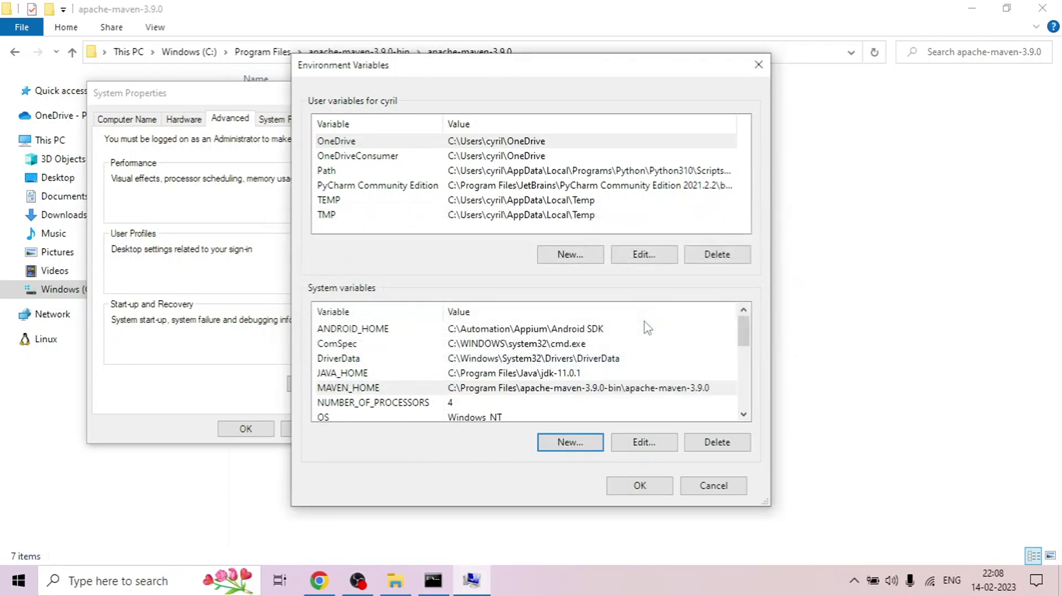
Open Maven's bin folder in File Explorer and copy its full path, C:\Program Files\apache-maven-3.9.0-bin\apache-maven-3.9.0\bin.
scroll(437, 363, down, 1)
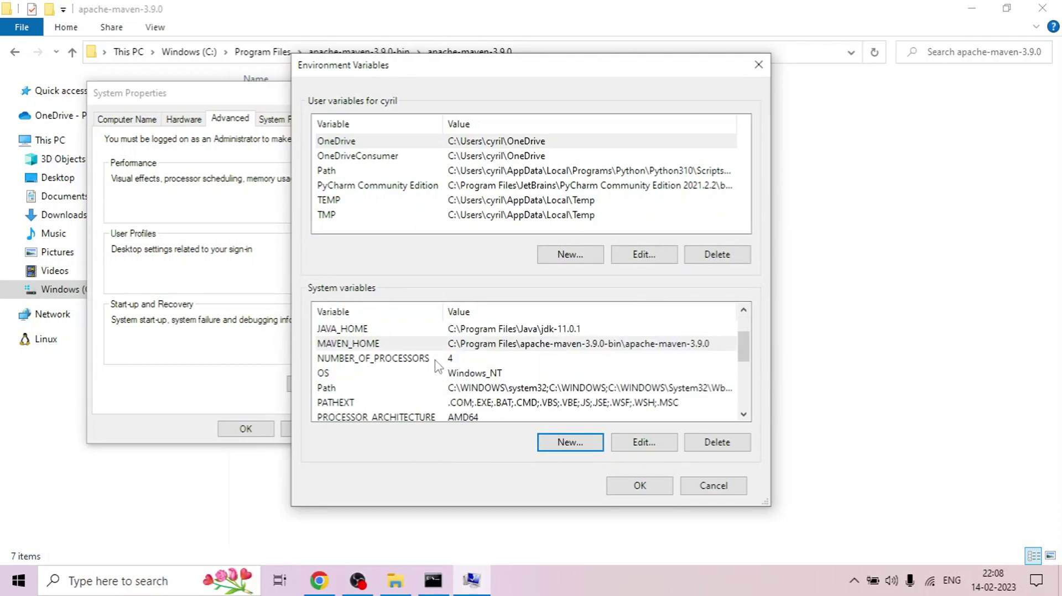
click(399, 585)
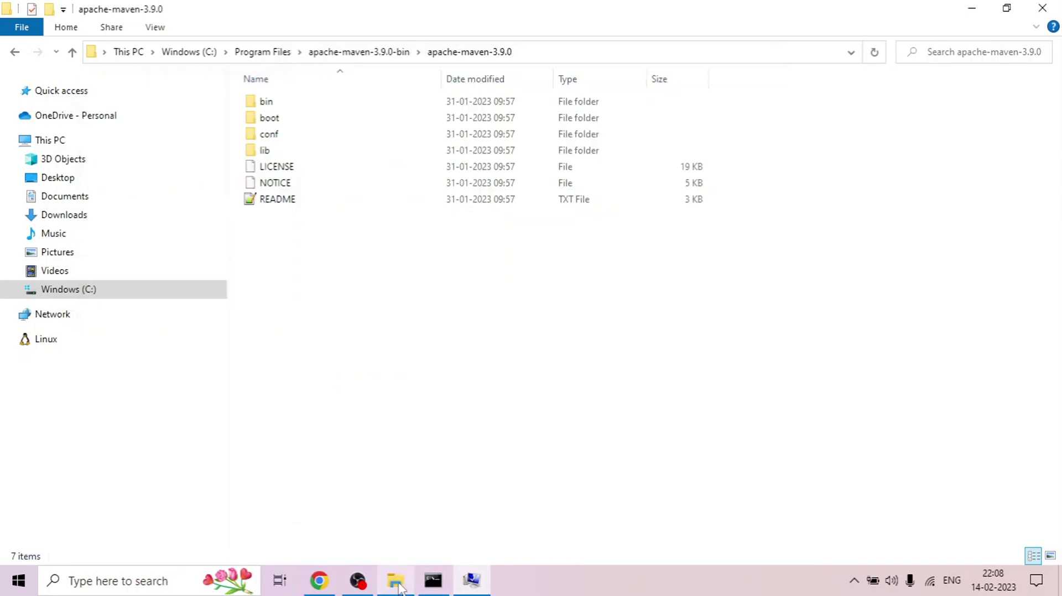
double_click(274, 103)
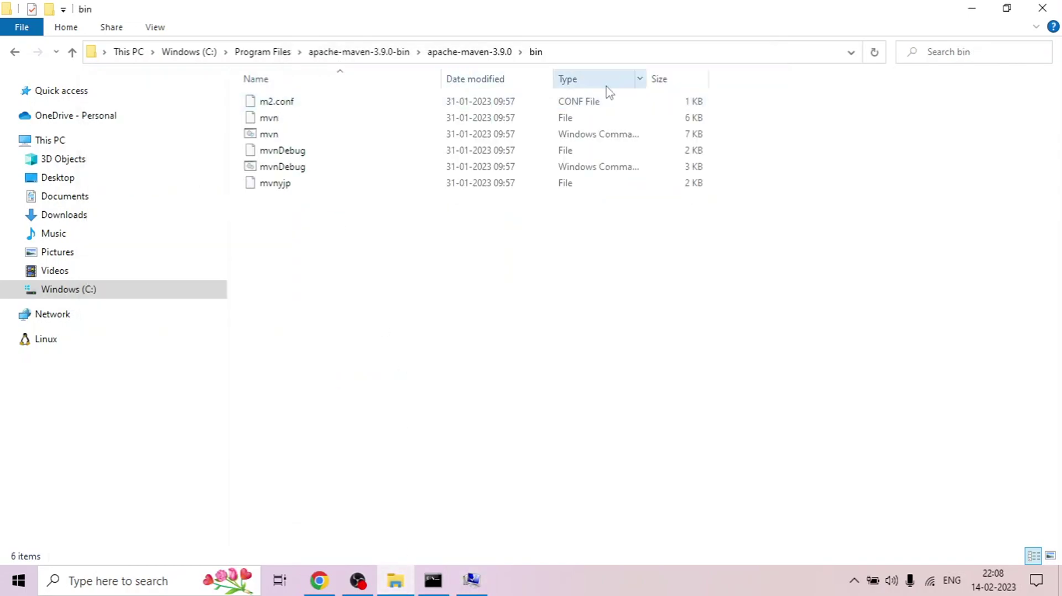
click(573, 51)
key(cmd+c)
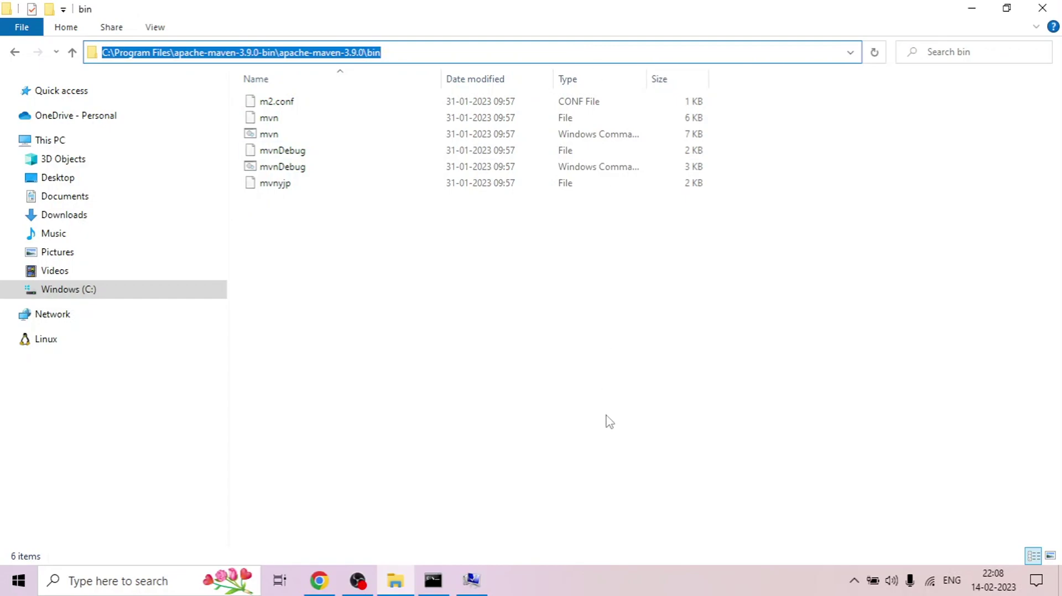
Add C:\Program Files\apache-maven-3.9.0-bin\apache-maven-3.9.0\bin as a new entry in the system Path variable and confirm all open settings dialogs.
click(477, 585)
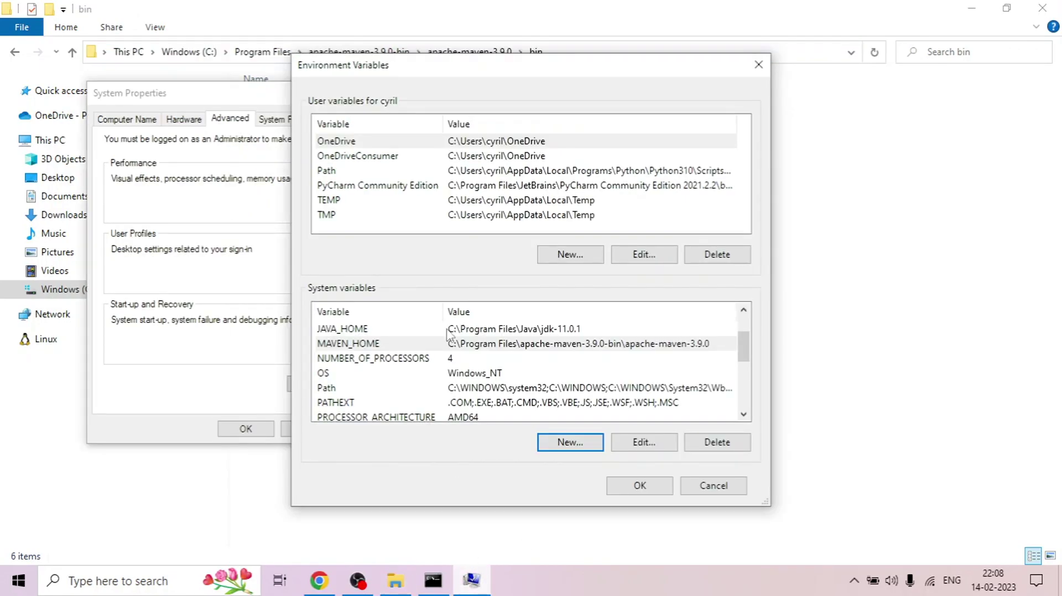
double_click(331, 390)
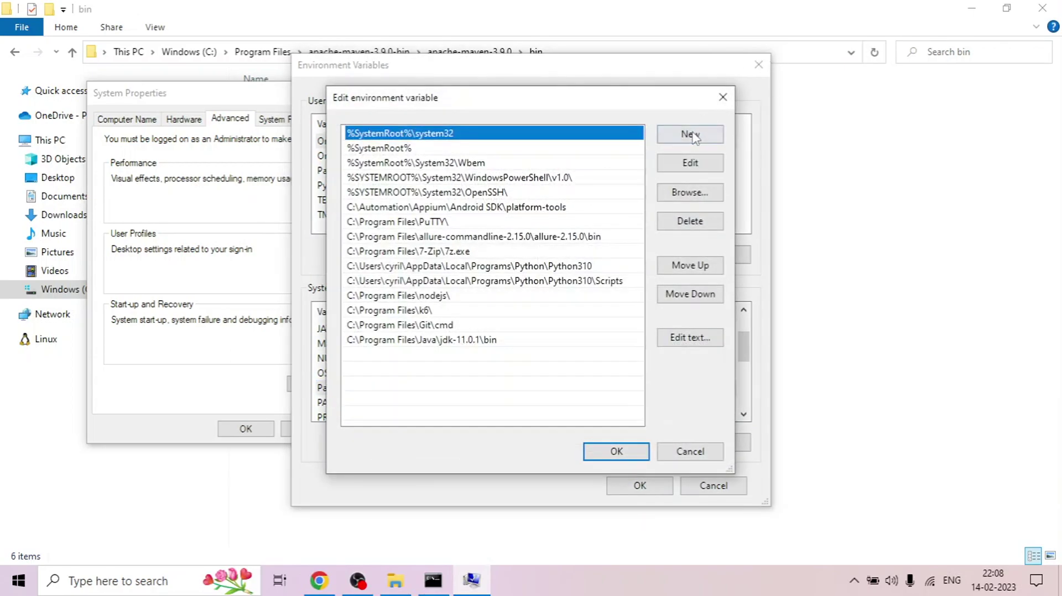
click(690, 136)
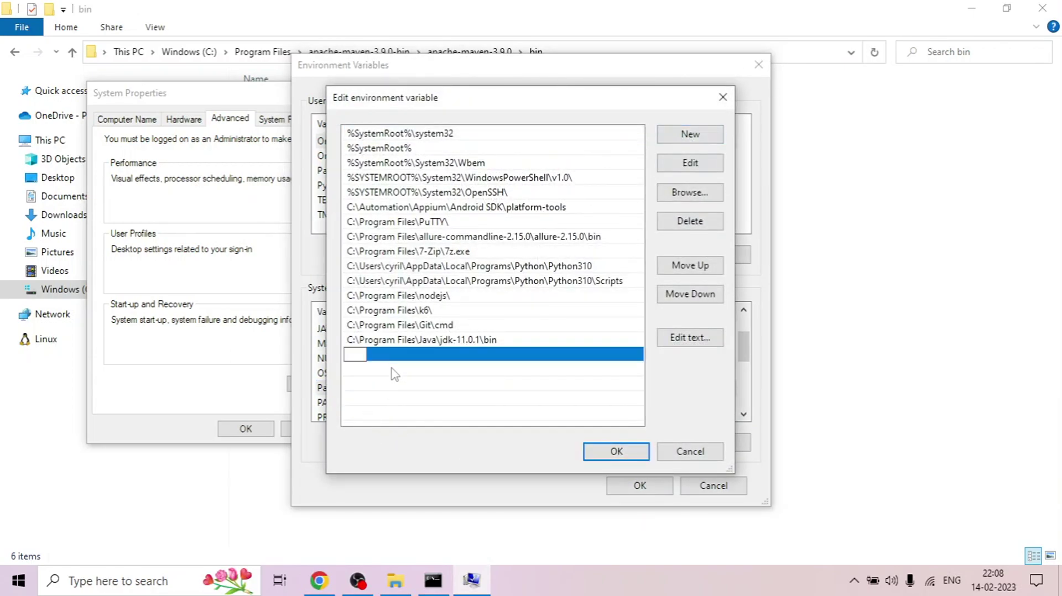
right_click(355, 357)
click(414, 212)
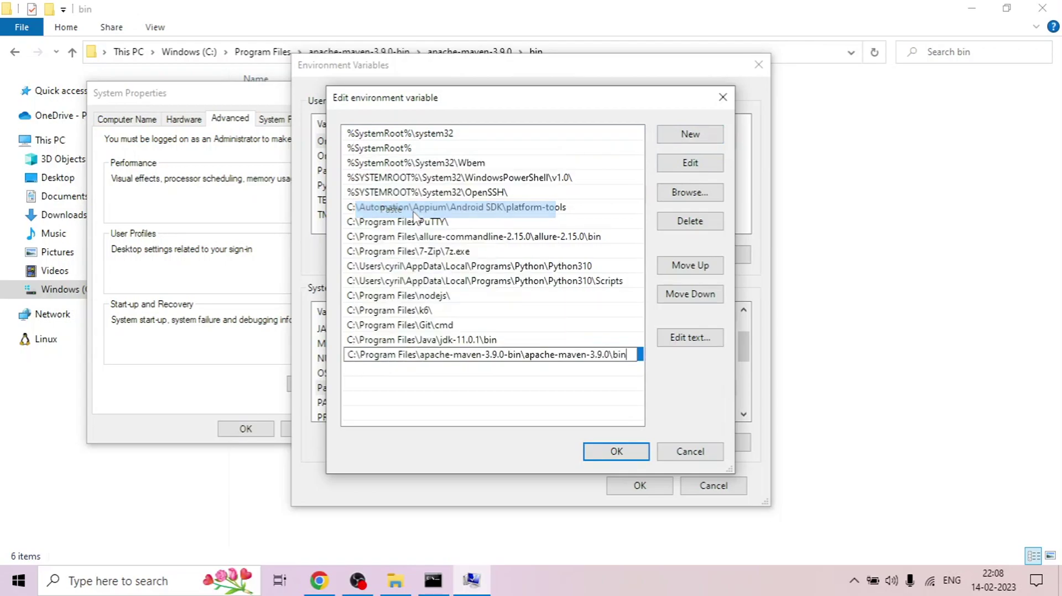
click(629, 455)
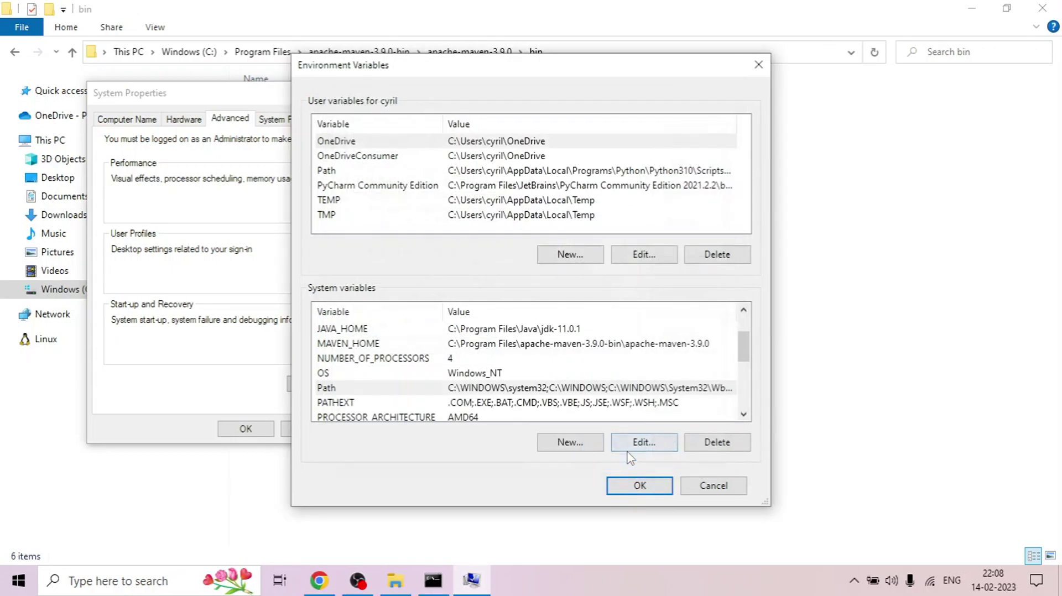
click(638, 487)
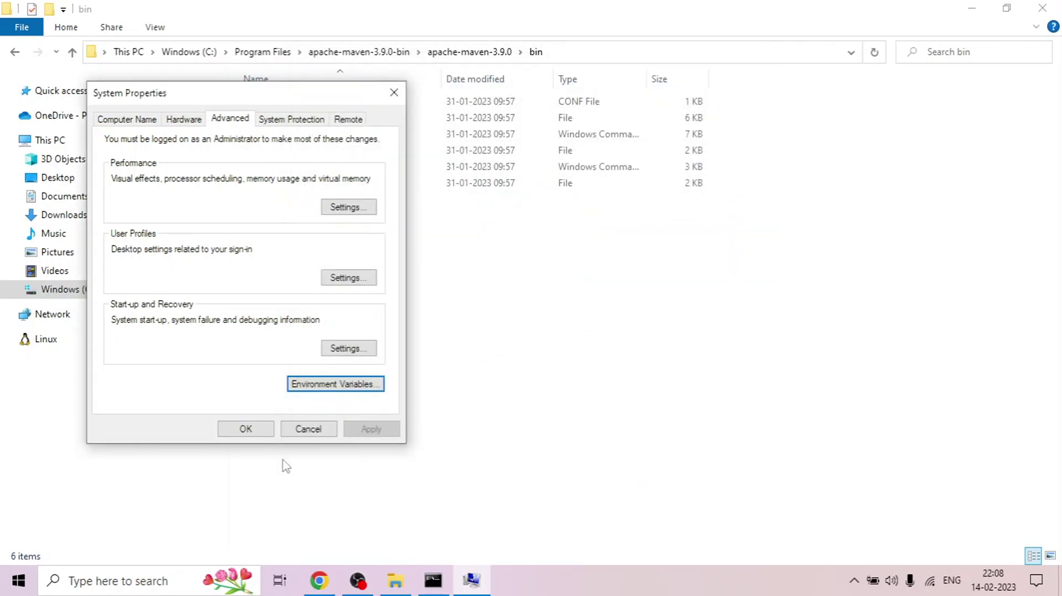
click(252, 435)
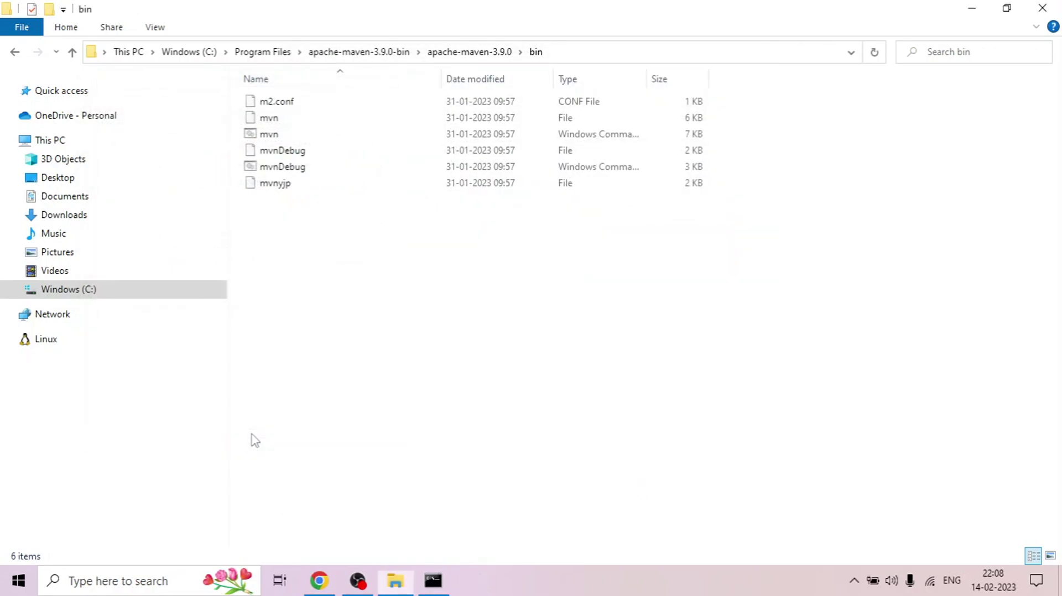
Close the old Command Prompt window and open a fresh one by searching Windows for "cmd".
click(435, 588)
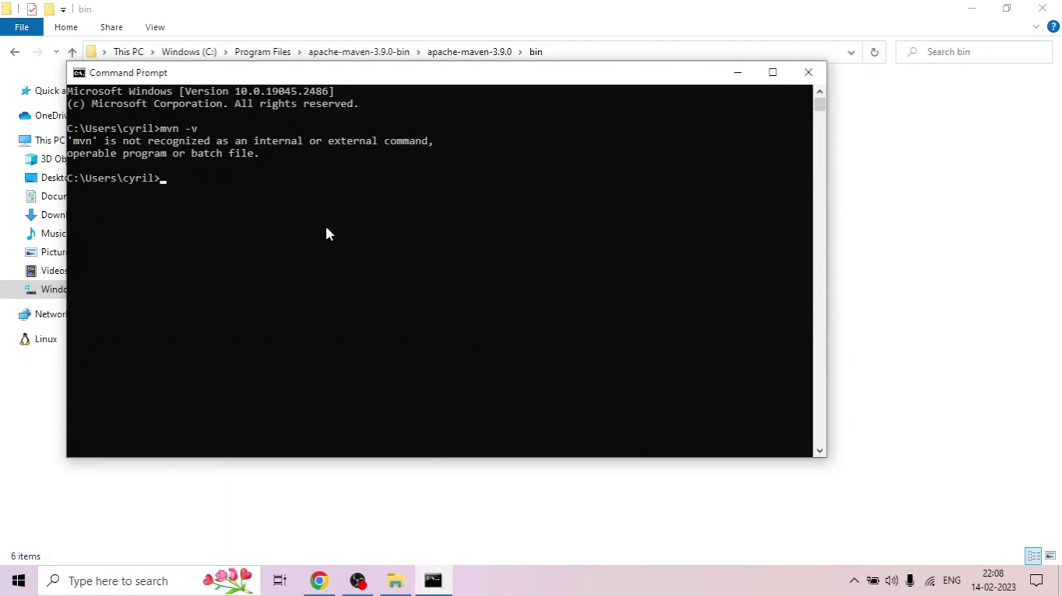
click(808, 73)
click(144, 591)
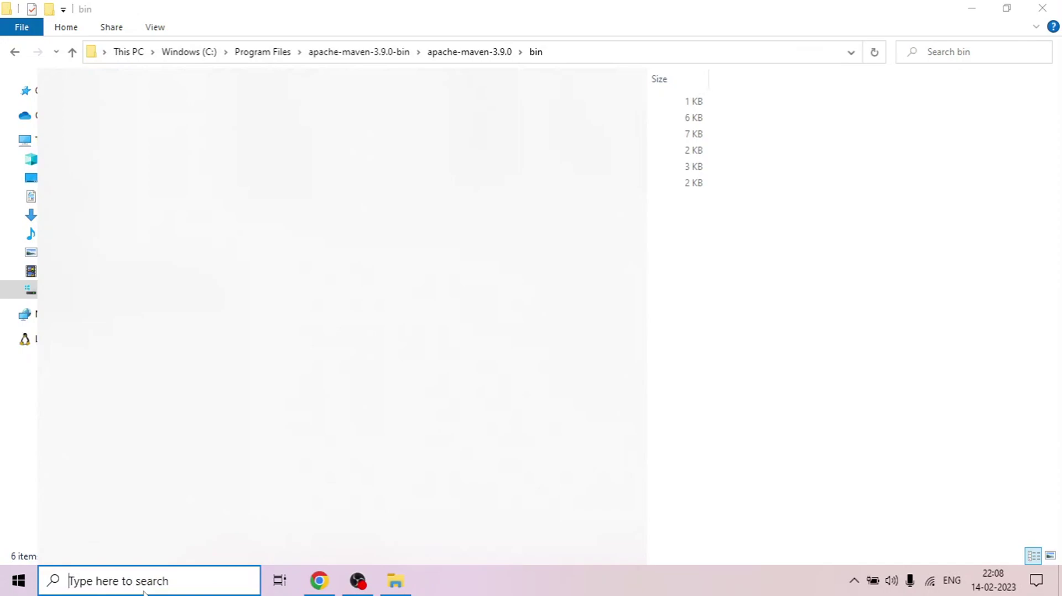
text(cmd)
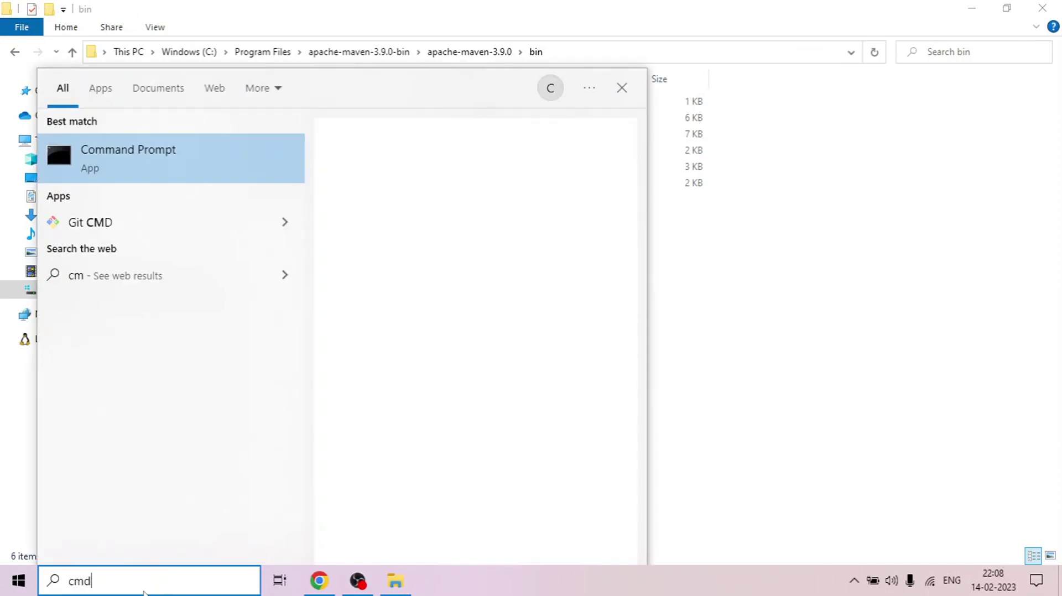
key(Return)
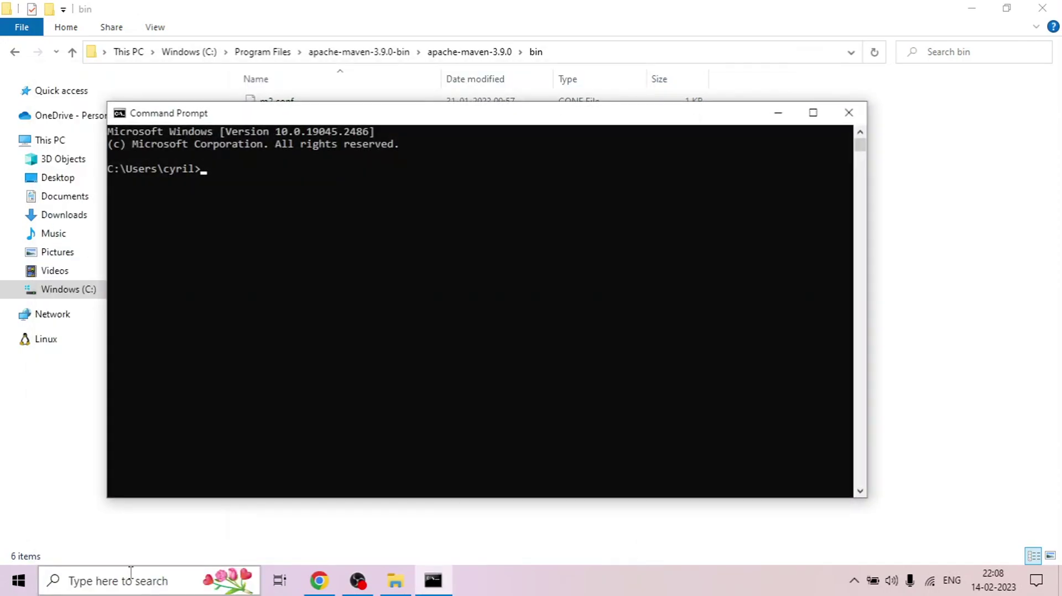
Check the Maven installation by running "mvn -v" in the new Command Prompt window.
text(mv)
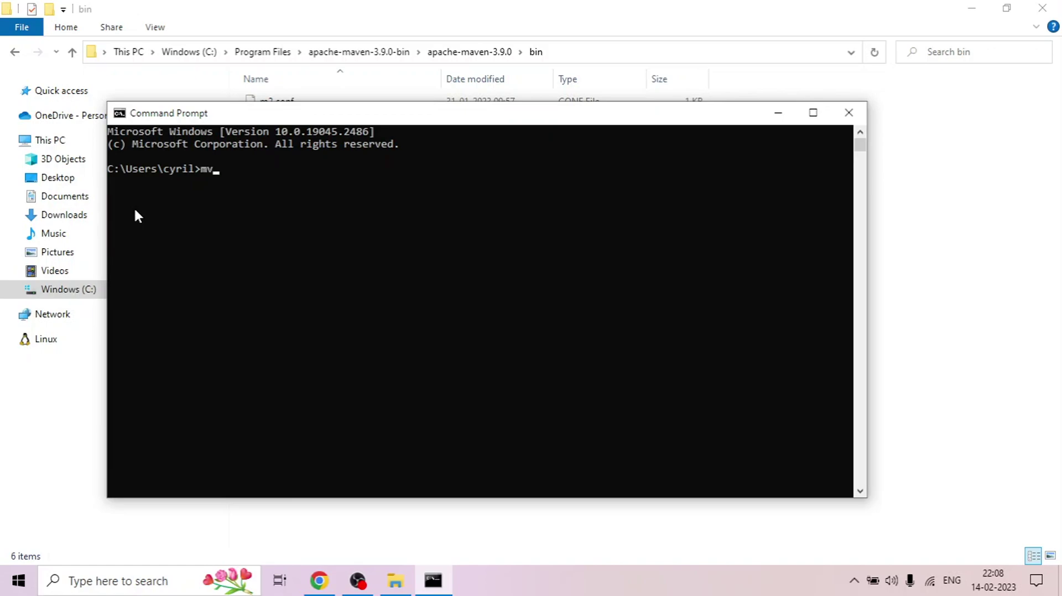
text(n -v)
key(Return)
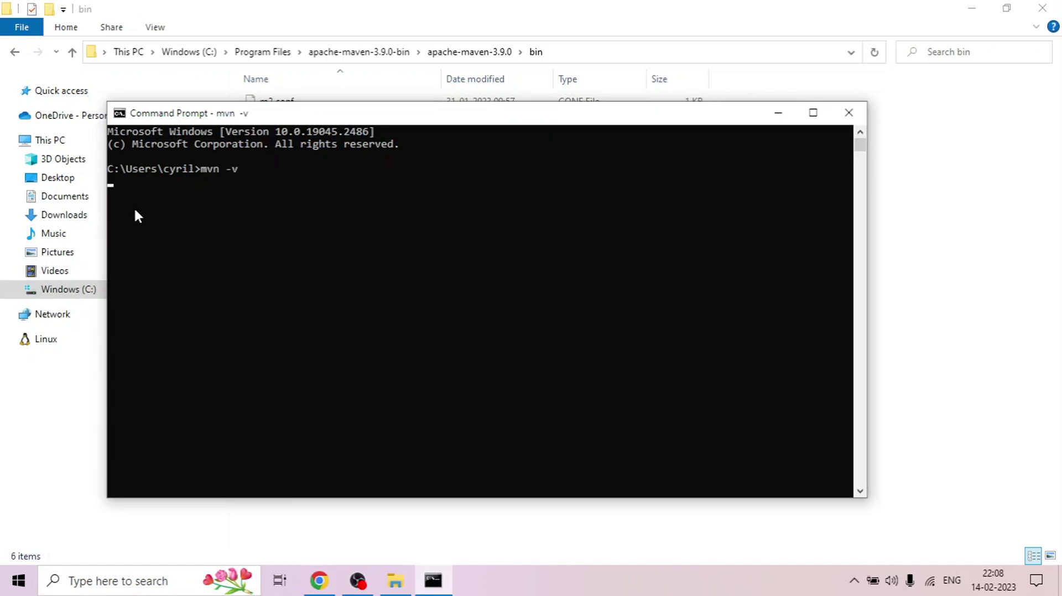